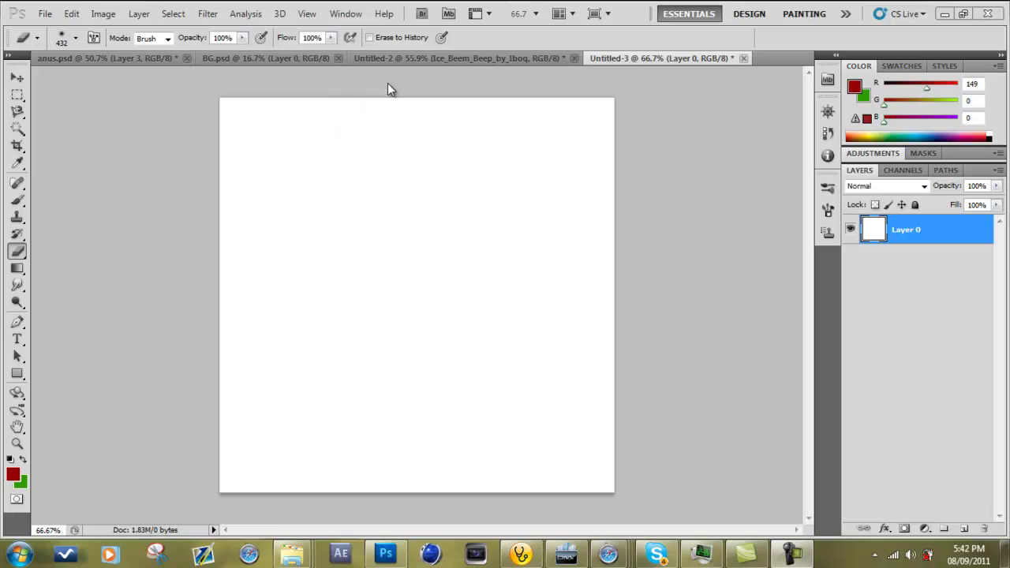
Step: Create a new white document sized 10 × 10 pixels (Untitled-4)
click(45, 13)
click(72, 33)
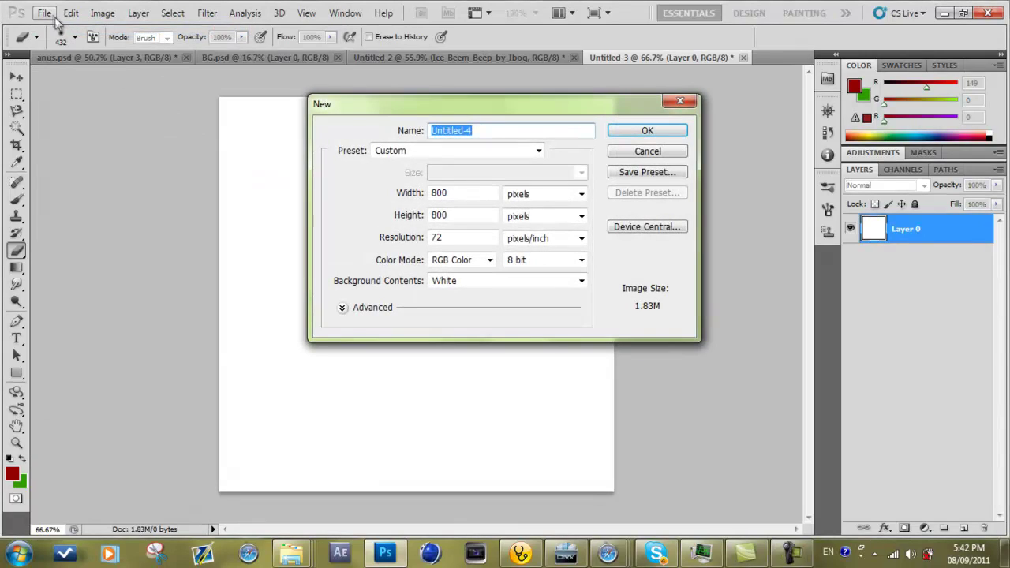
drag(379, 114, 325, 137)
drag(417, 217, 229, 215)
text(10)
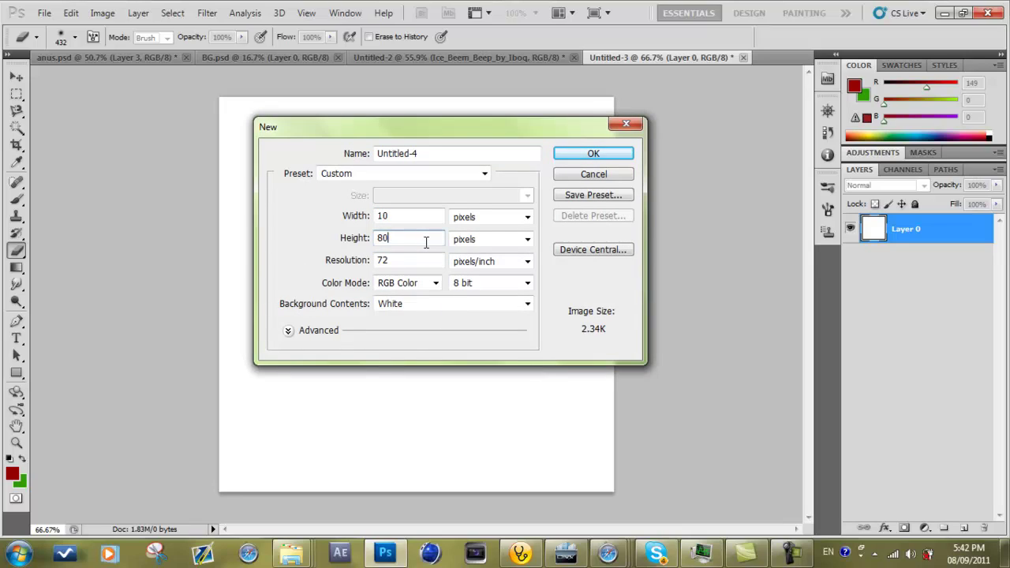
text(0)
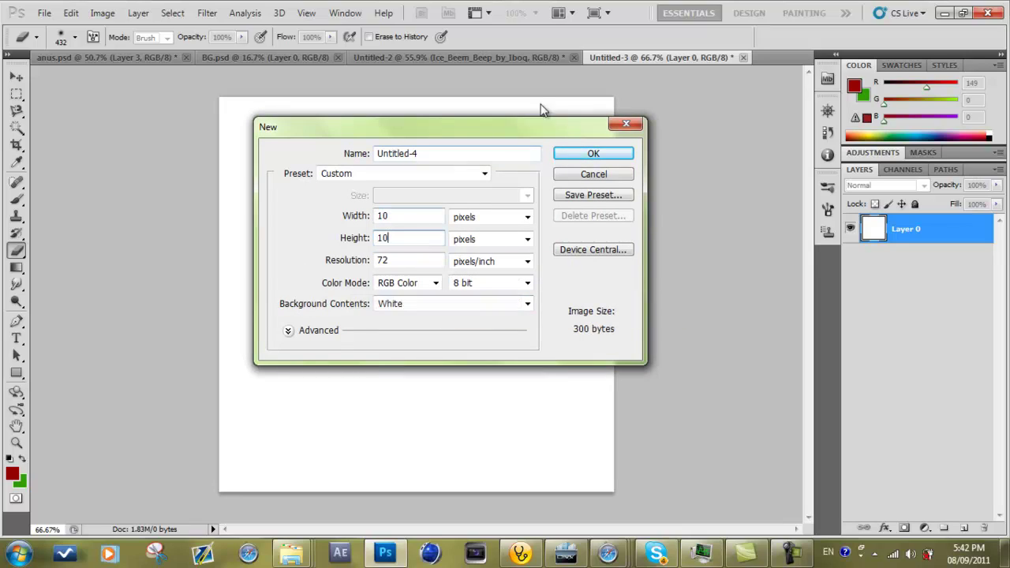
click(584, 154)
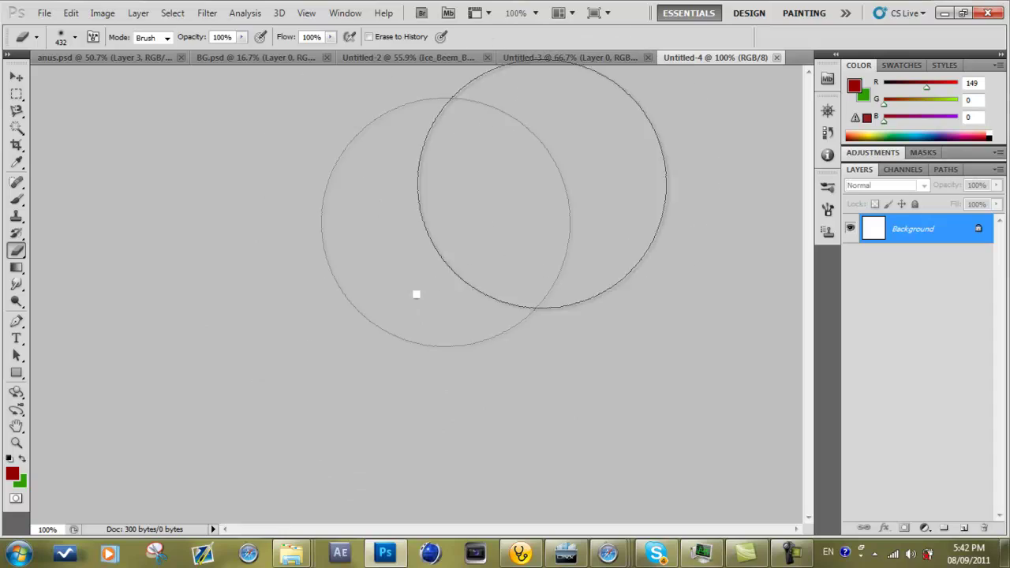
Step: Brush the whole canvas dark red (R149, G0, B0) and zoom to 3200%
click(17, 198)
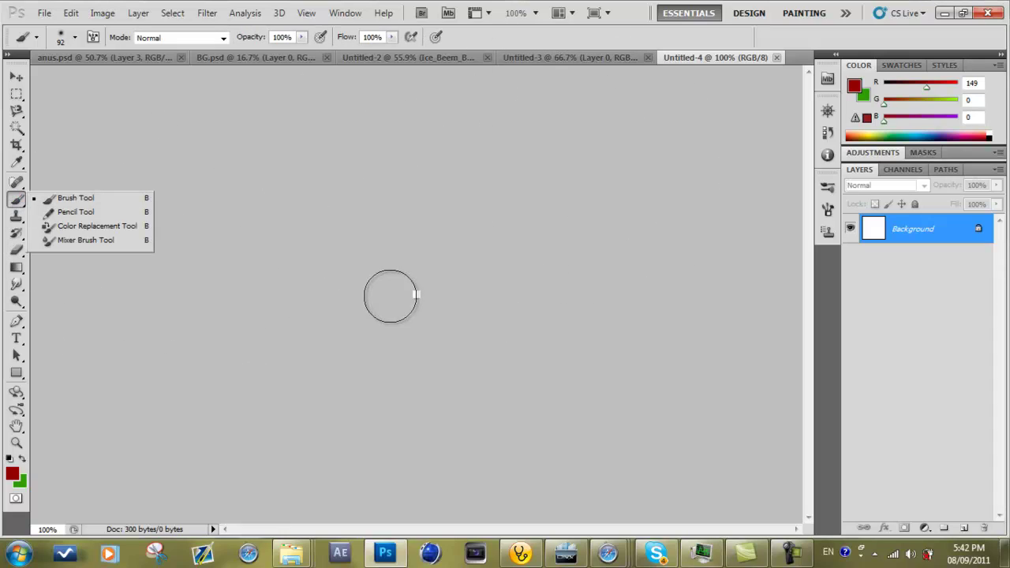
click(413, 293)
click(416, 295)
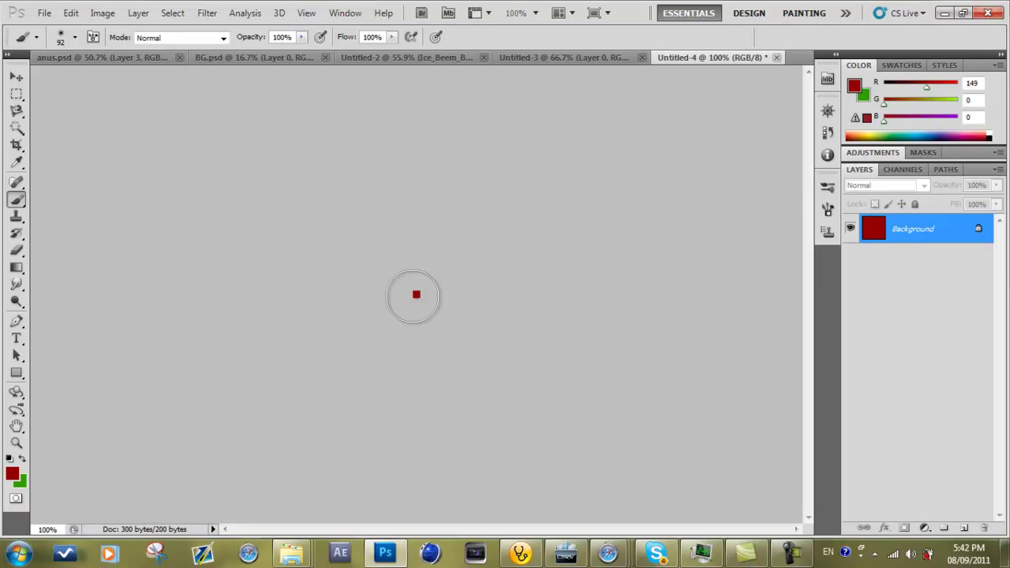
click(16, 443)
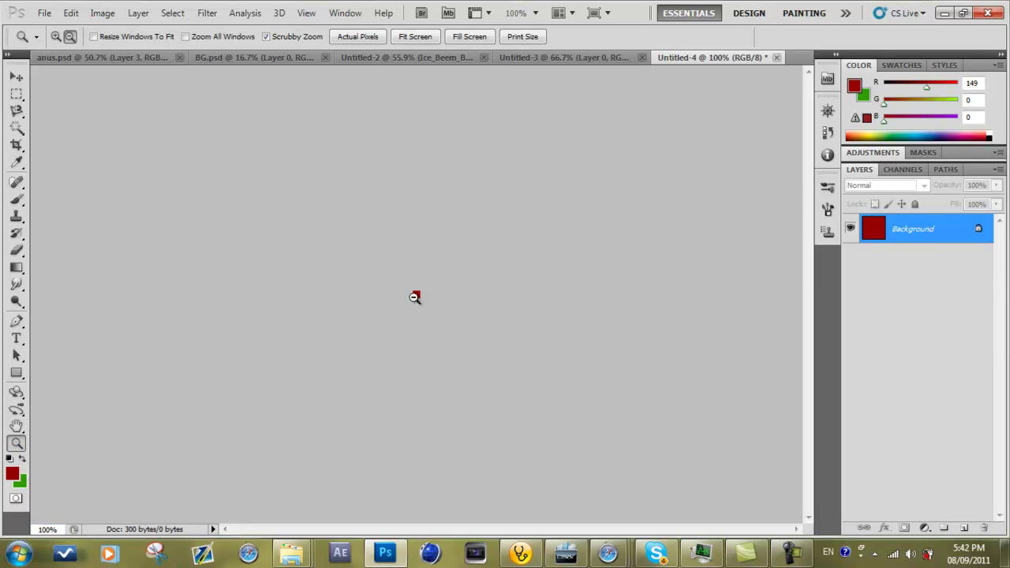
drag(414, 296, 641, 325)
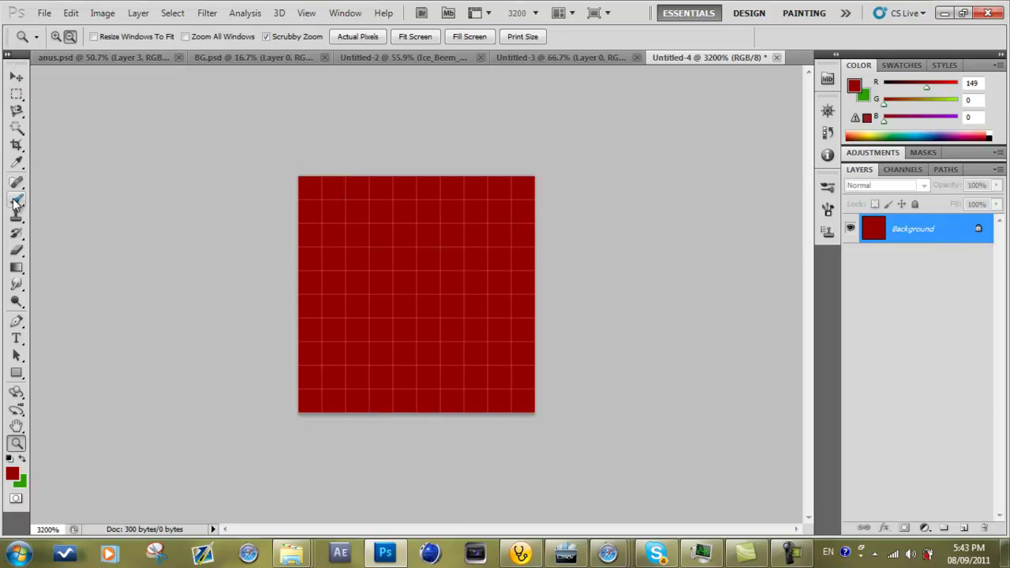
Step: Add an empty Layer 1 above the red background
click(141, 14)
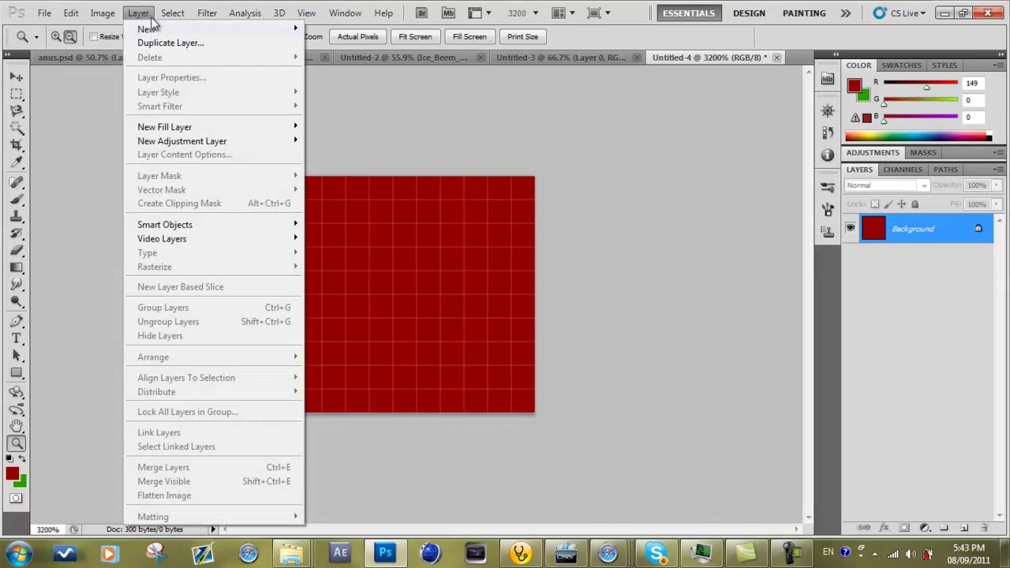
mouse_move(147, 29)
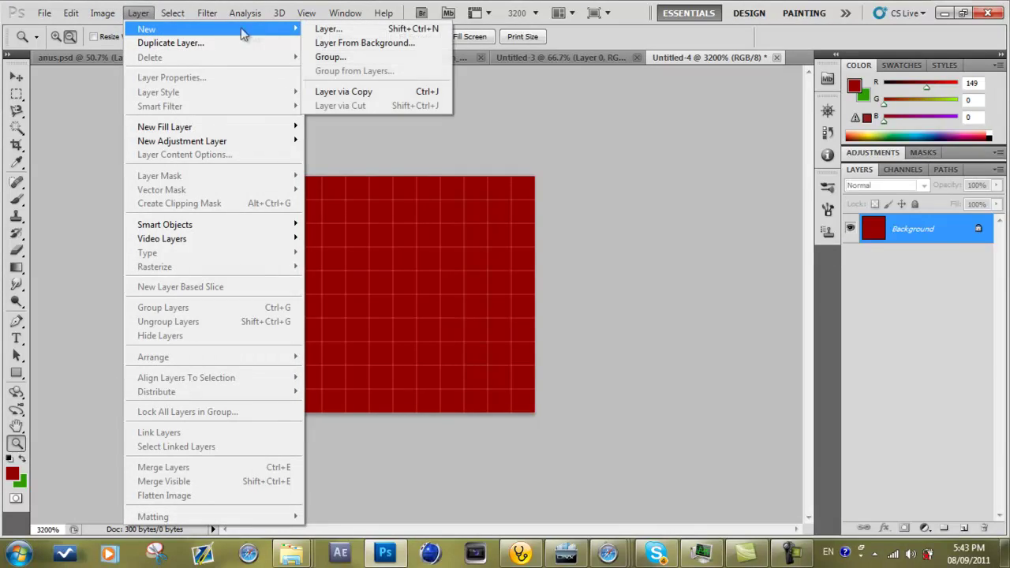
click(320, 29)
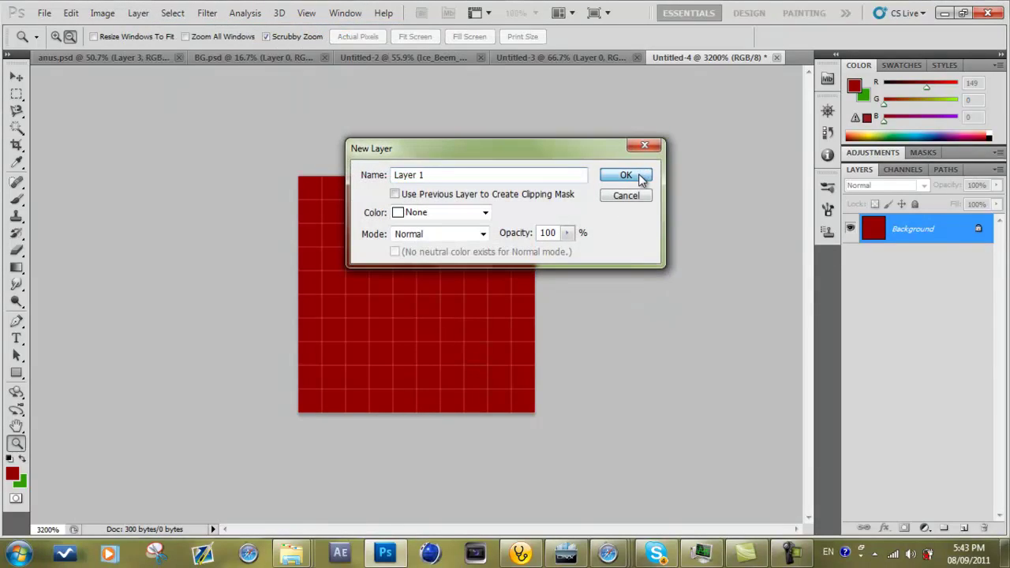
click(636, 174)
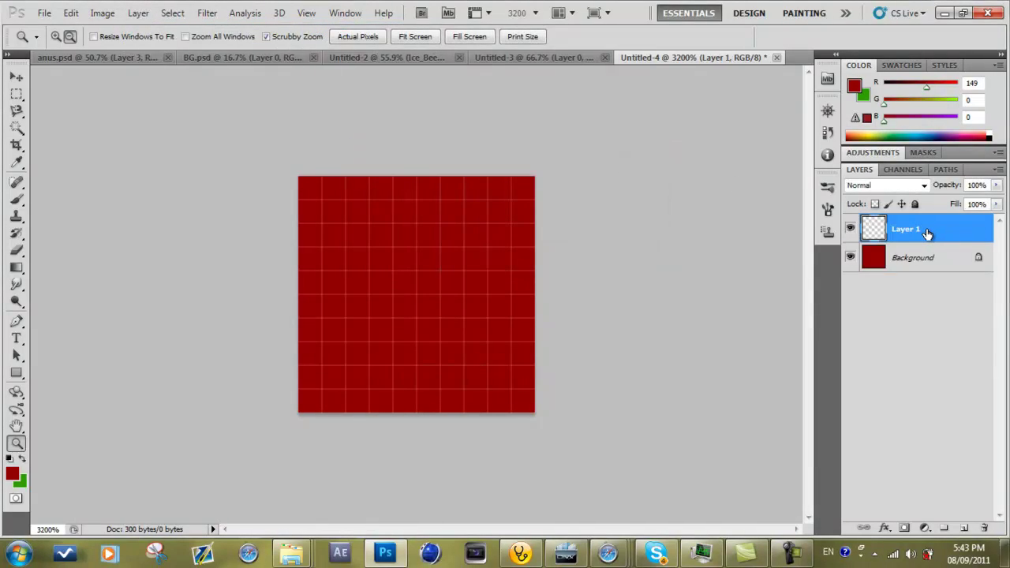
Step: Set the foreground colour to blue 007ebf (R0, G126, B191)
click(855, 87)
click(812, 239)
drag(812, 239, 823, 257)
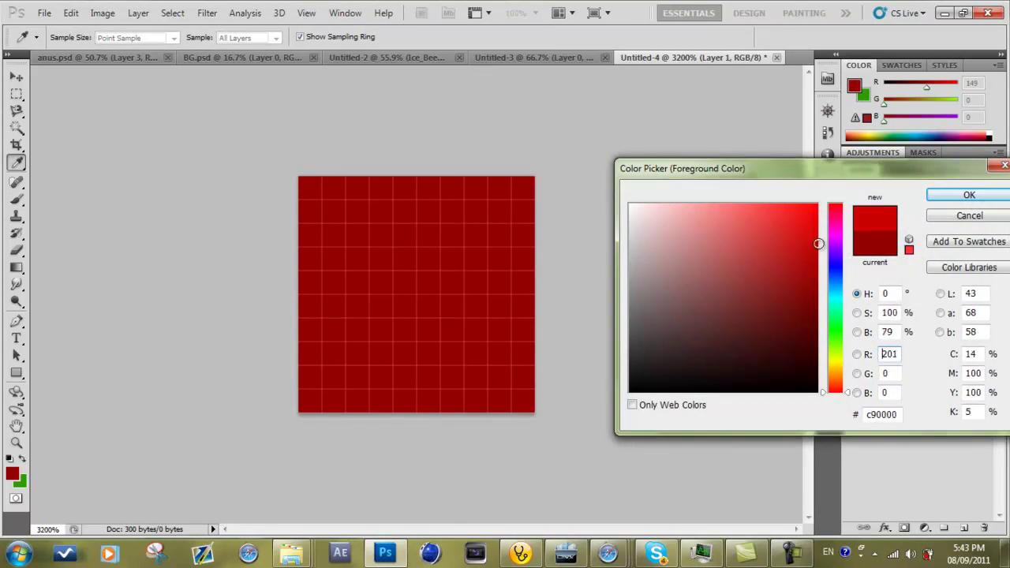
drag(839, 296, 842, 293)
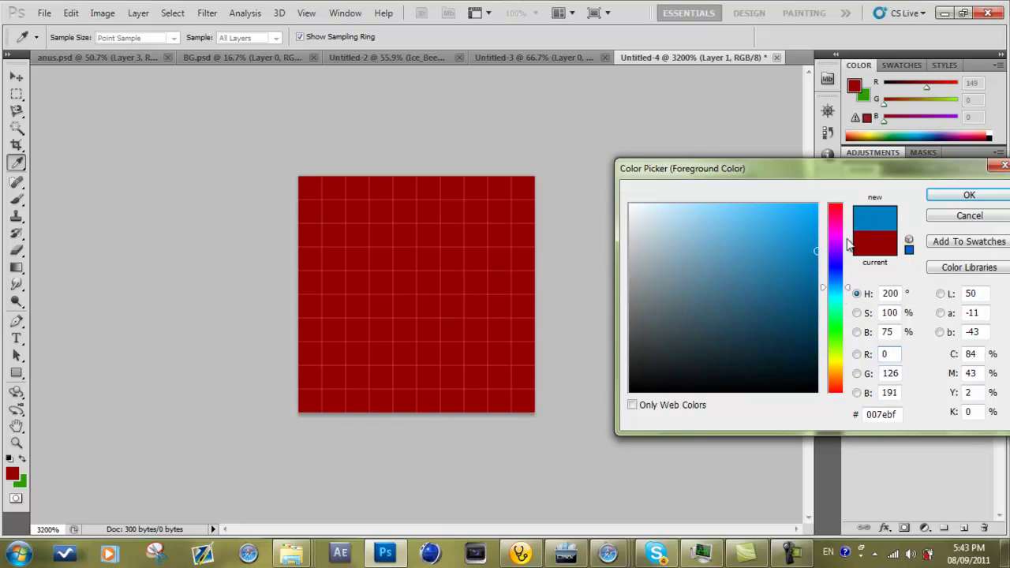
click(947, 196)
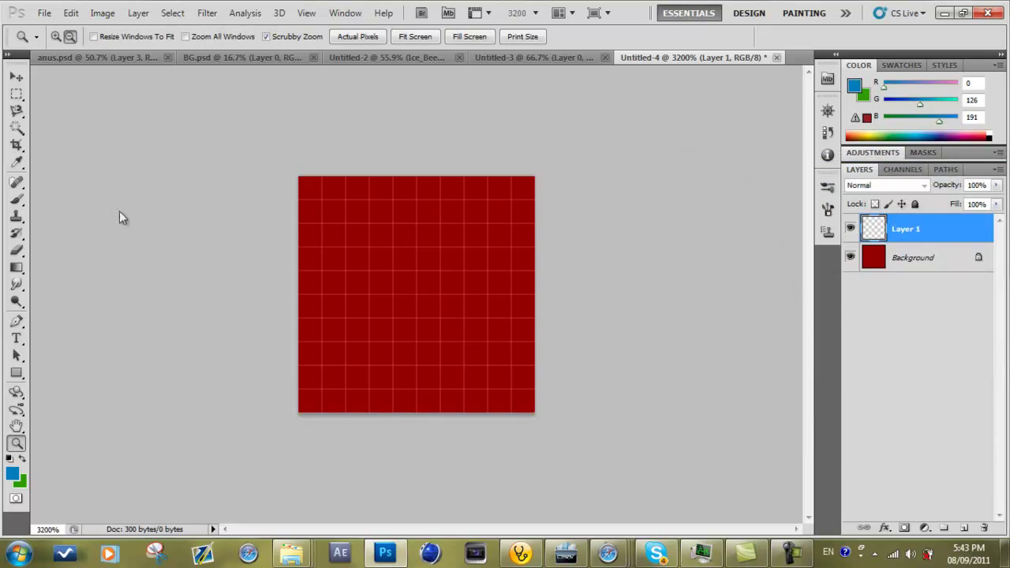
Step: With the Pencil, draw single blue pixels diagonally from the top-right to the bottom-left corner
click(15, 201)
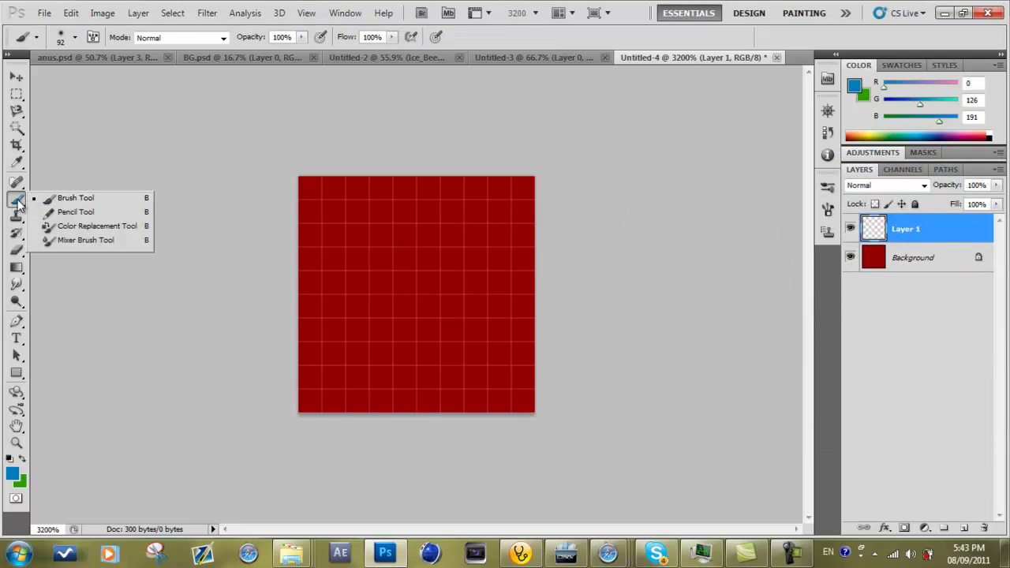
click(57, 210)
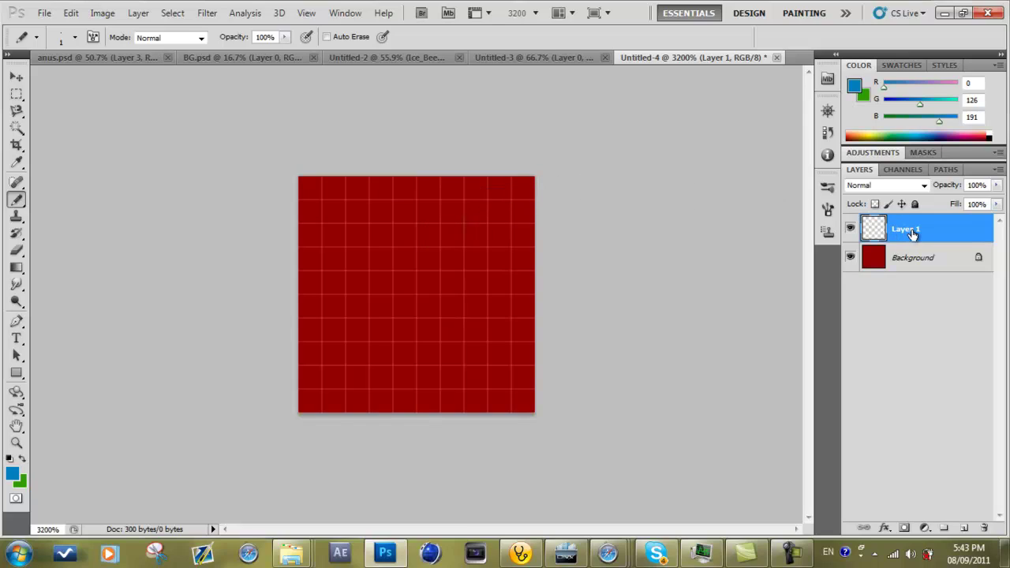
click(523, 189)
click(500, 215)
click(475, 235)
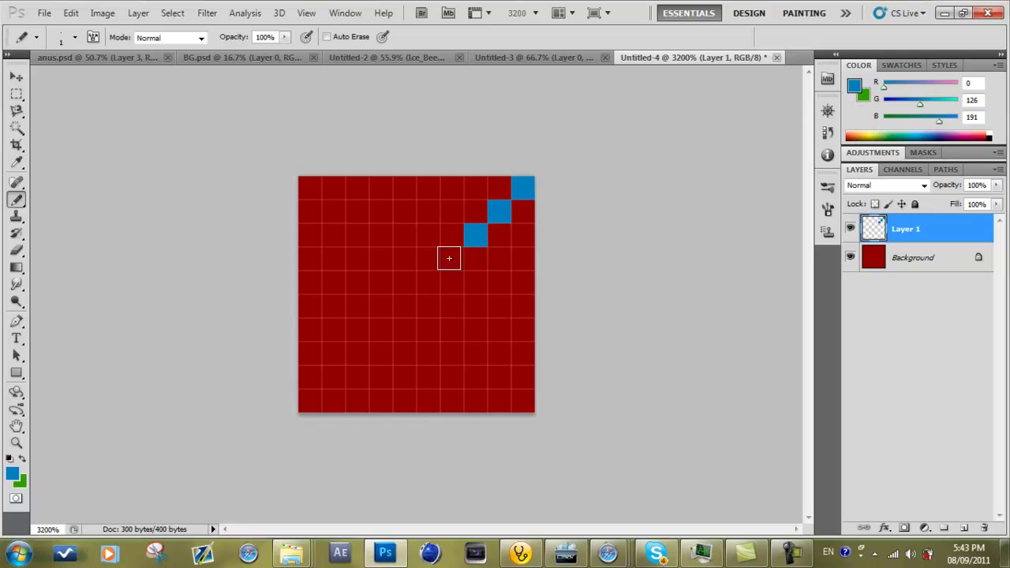
click(451, 258)
click(428, 283)
click(404, 306)
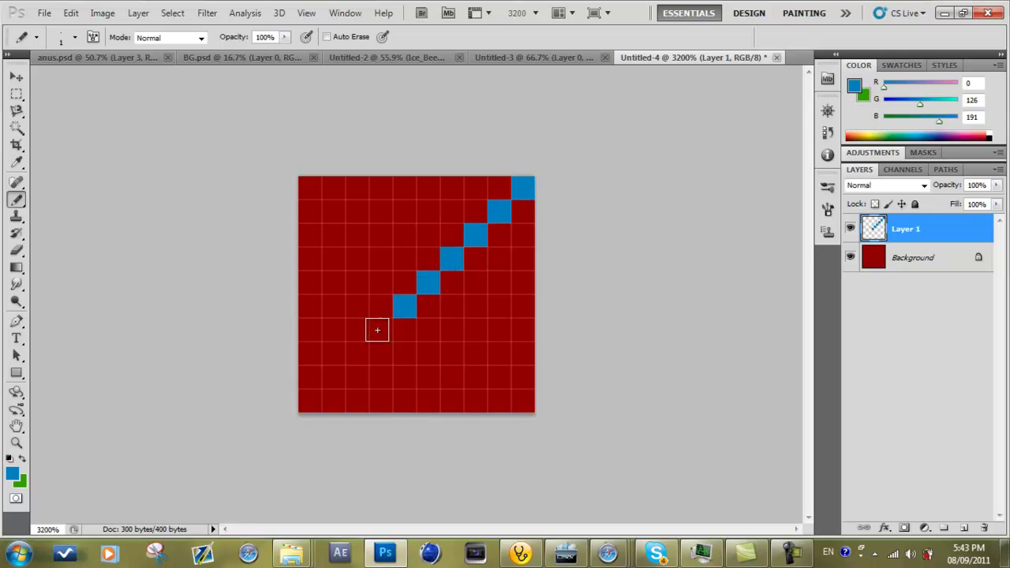
click(380, 330)
click(357, 354)
click(342, 380)
click(308, 401)
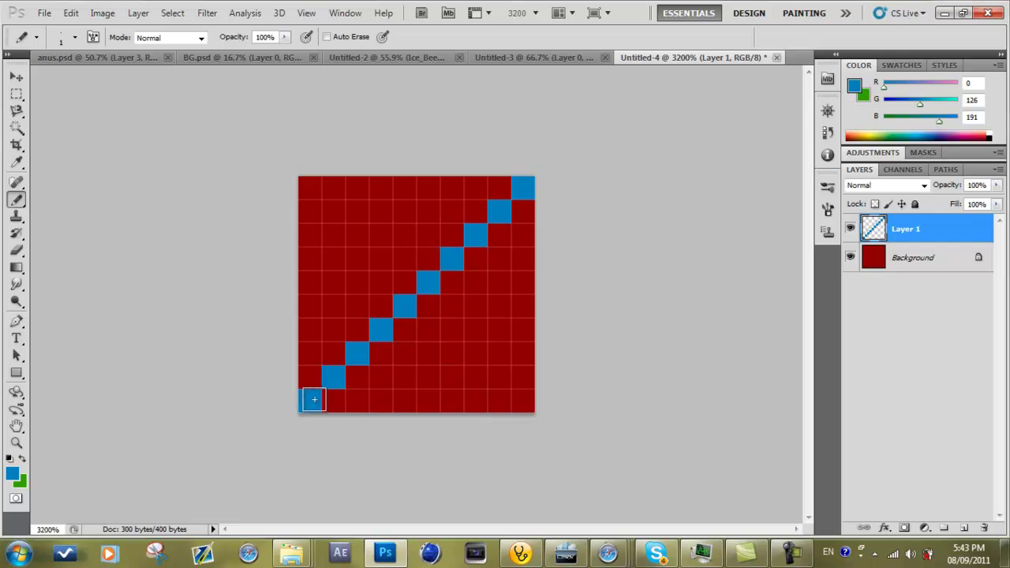
click(16, 77)
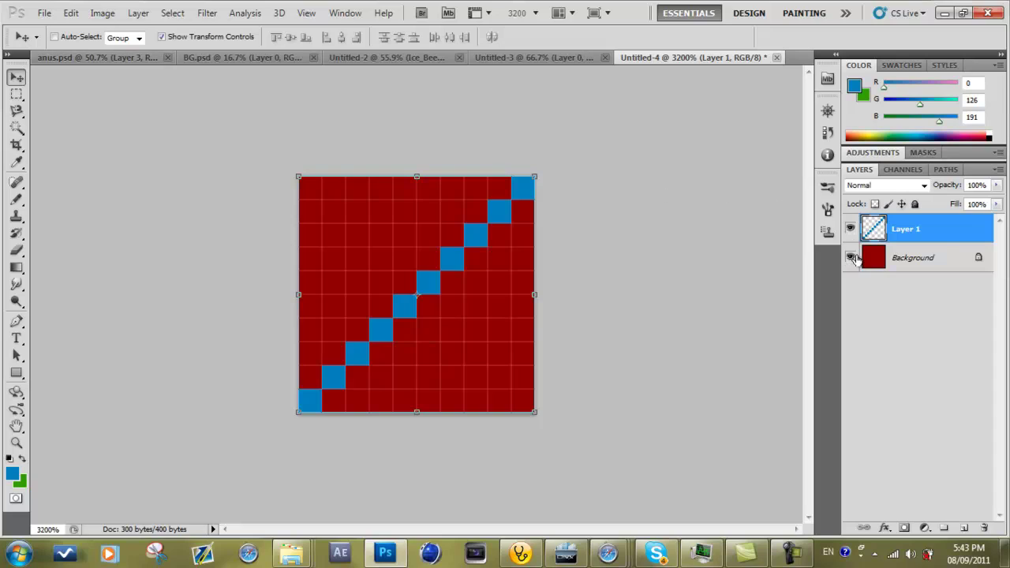
Step: Convert the Background to Layer 0, hide it, and select Layer 1
double_click(911, 265)
click(607, 174)
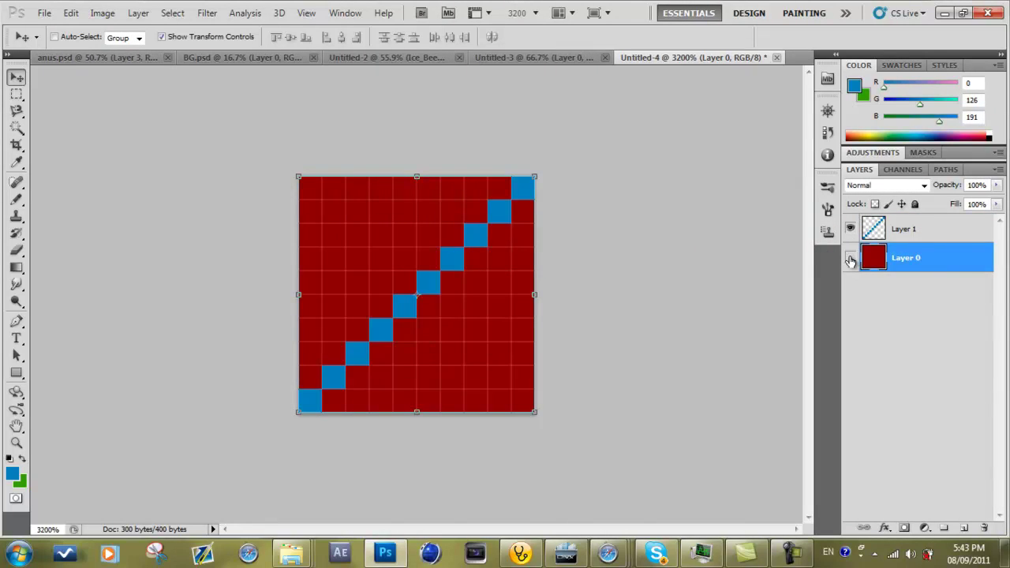
click(851, 259)
click(928, 231)
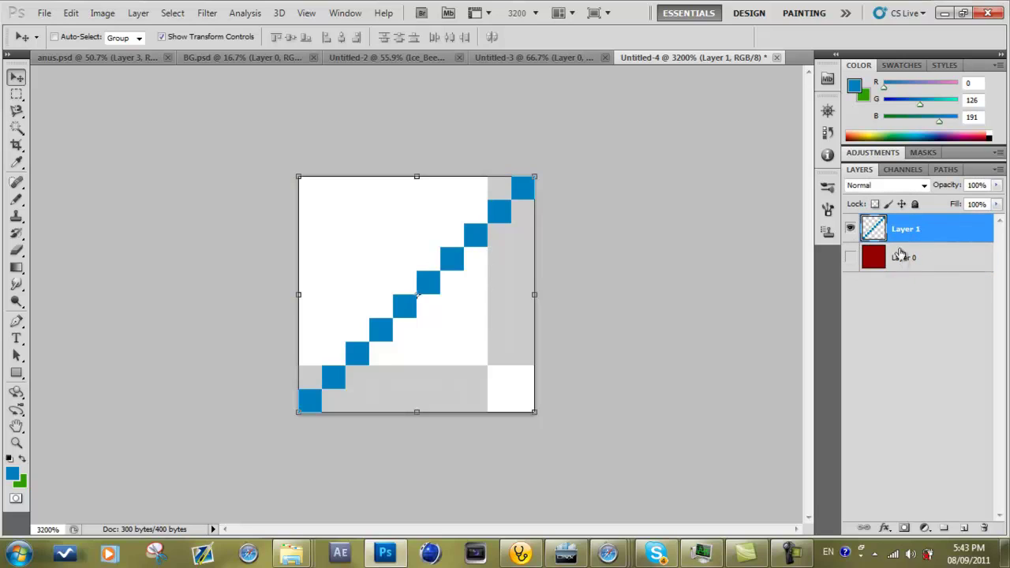
Step: Define the blue diagonal as a new pattern named 'Line'
click(72, 14)
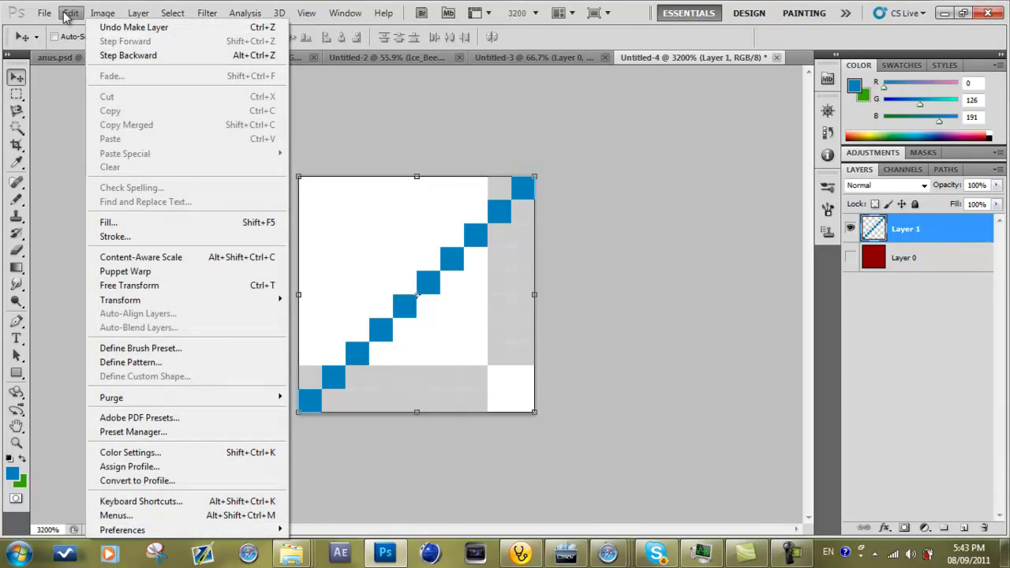
click(147, 364)
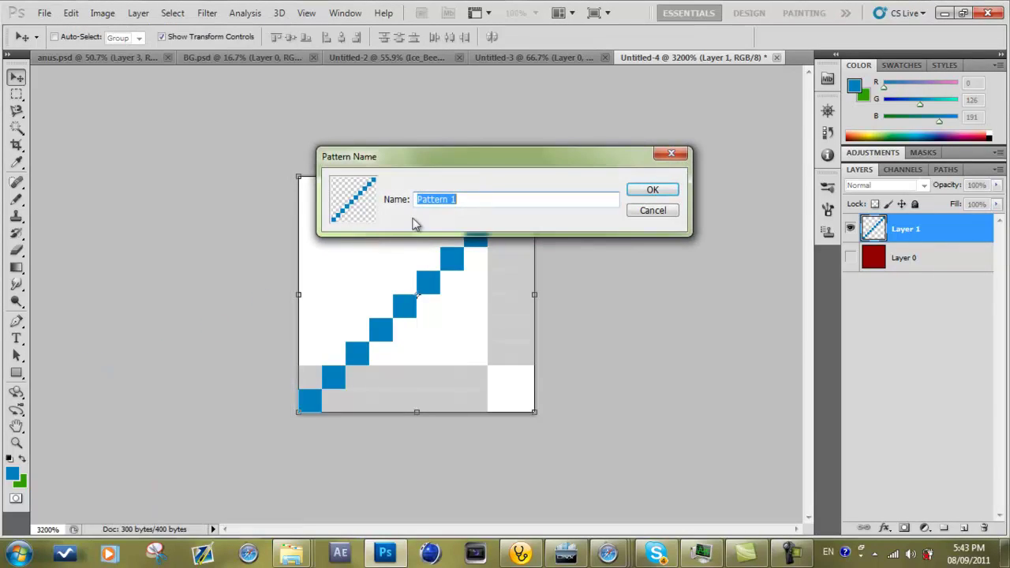
text(Line)
key(Return)
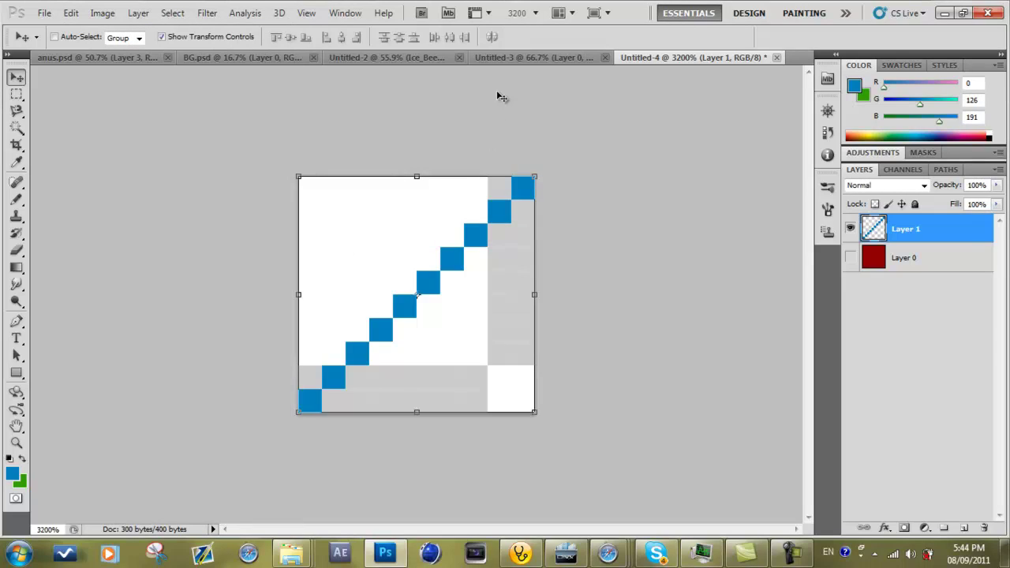
Step: On Untitled-3, start the Gradient tool from the foreground-to-background preset
click(519, 57)
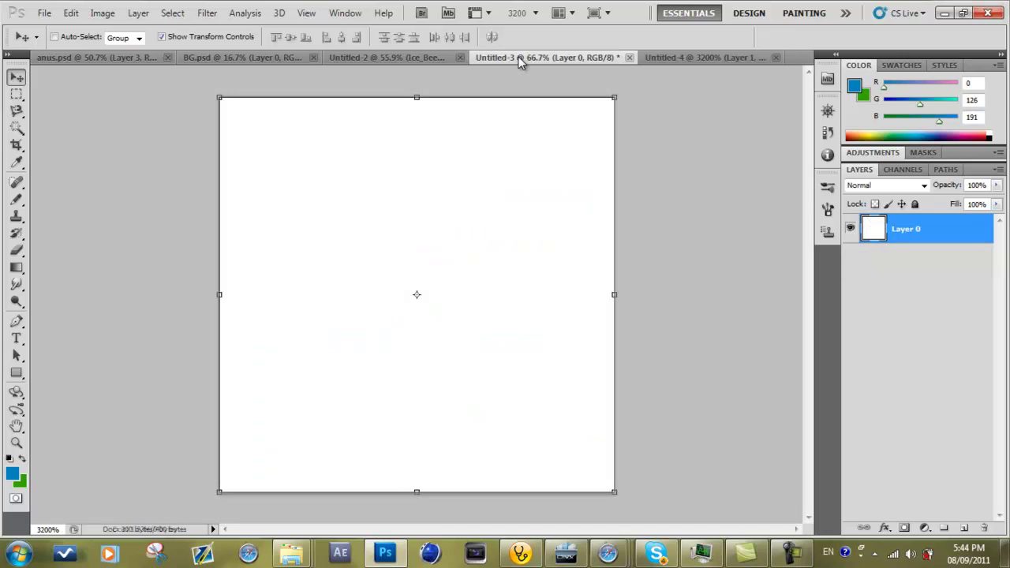
click(15, 268)
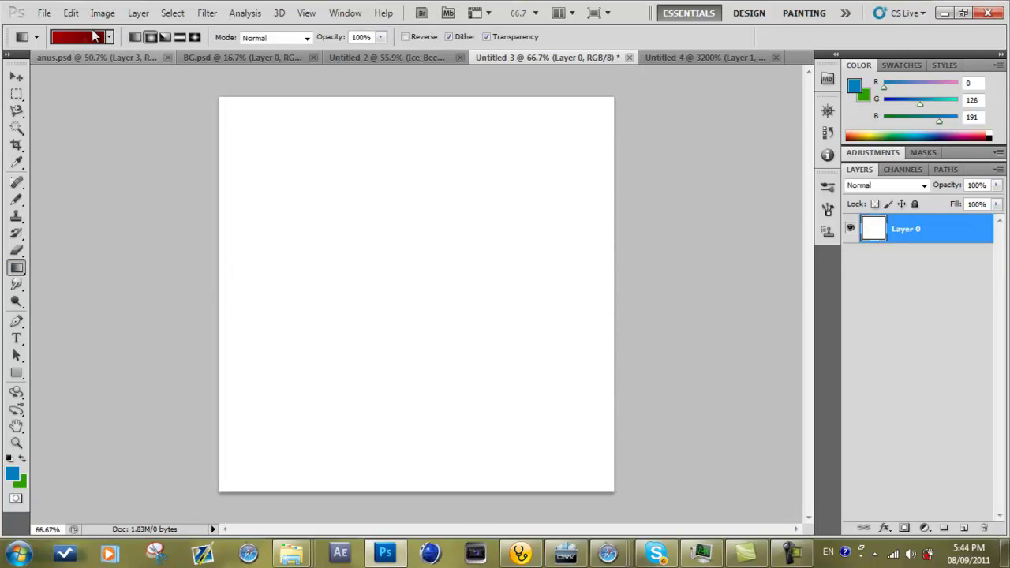
click(94, 35)
click(698, 168)
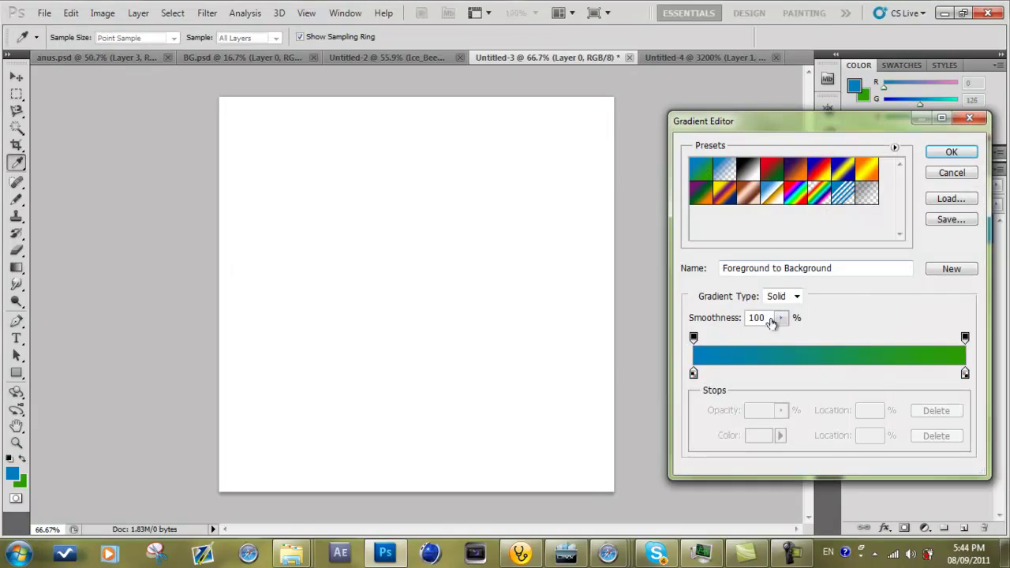
Step: Make the gradient's end stop dark blue and drag a radial gradient from the centre
double_click(964, 374)
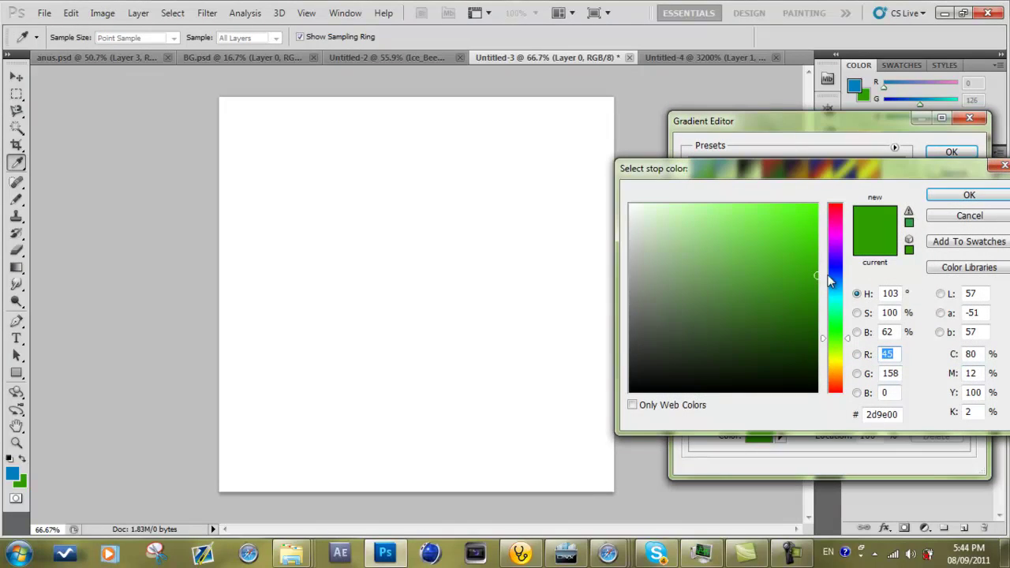
drag(841, 313, 840, 275)
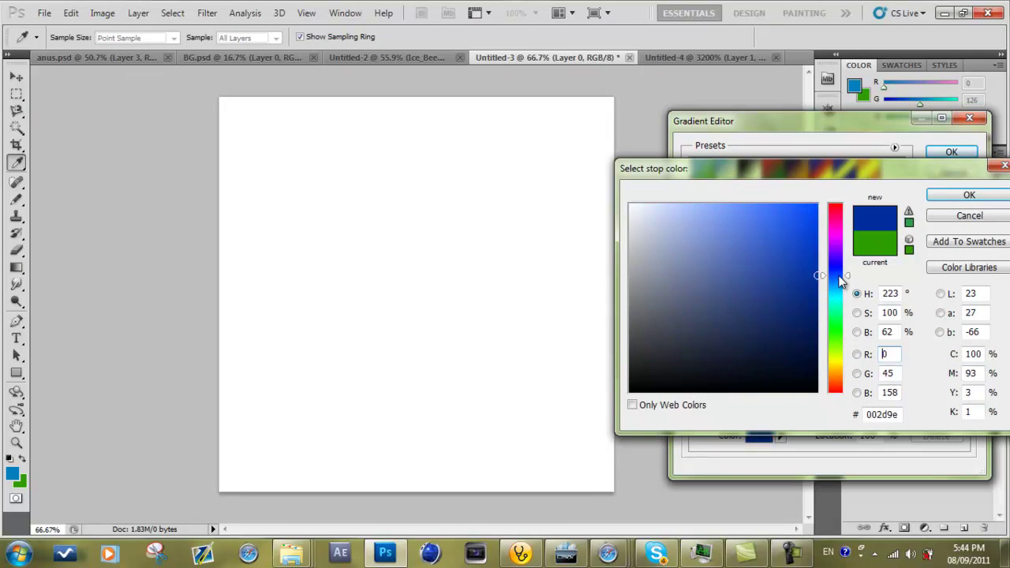
click(962, 196)
click(952, 153)
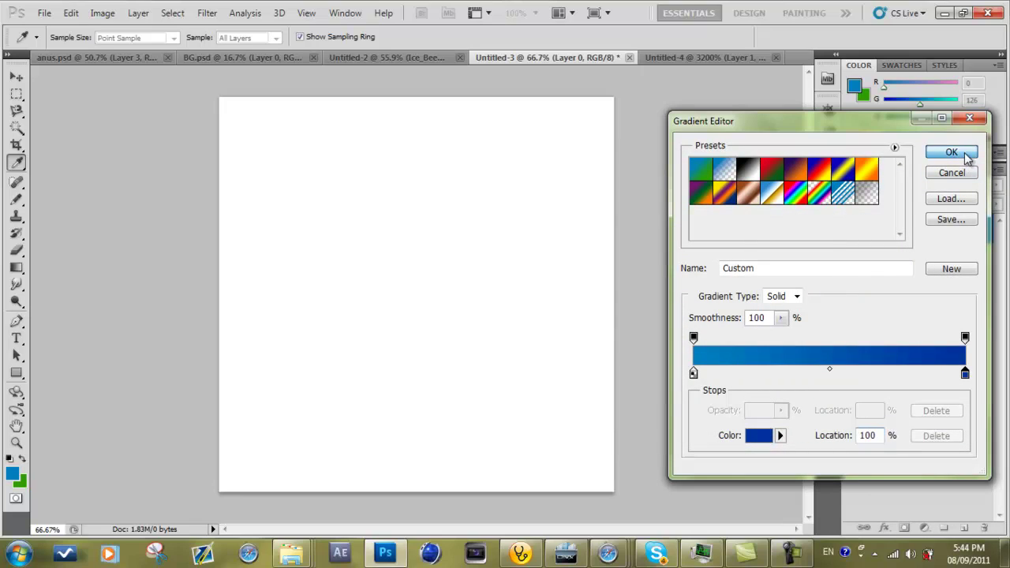
drag(429, 286, 158, 284)
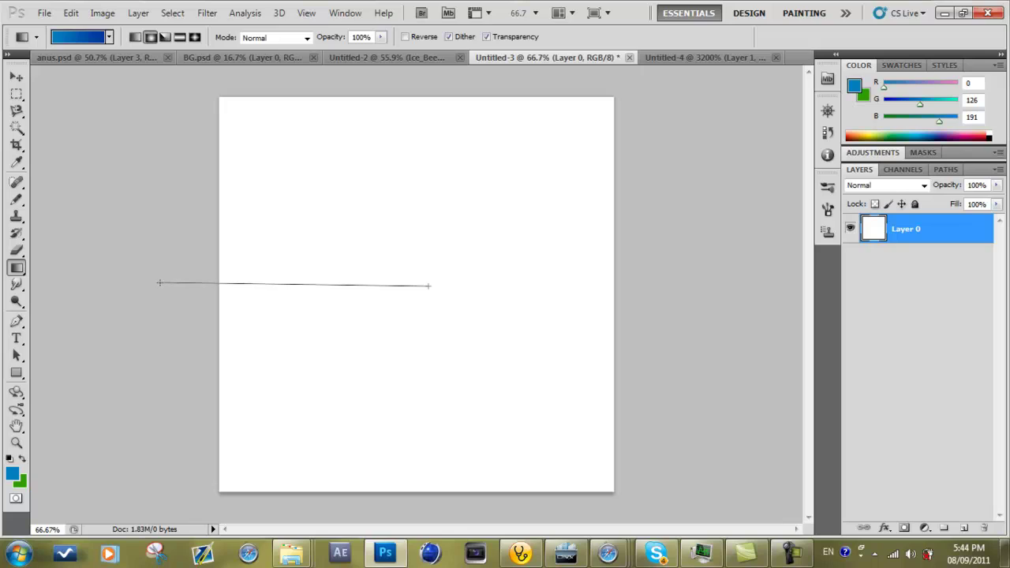
drag(158, 284, 162, 282)
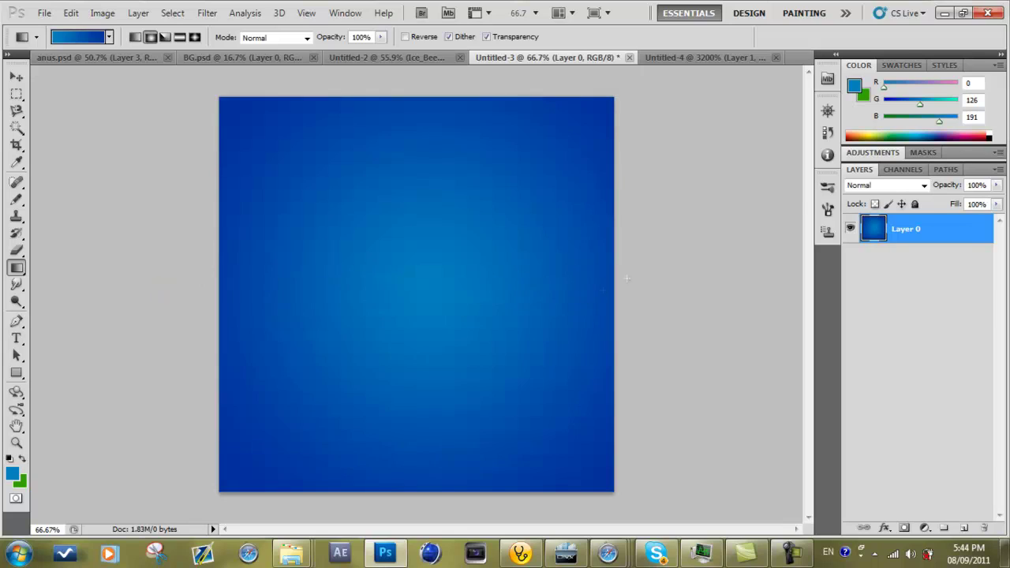
Step: Give Layer 0 a Pattern Overlay style using the saved 'Line' diagonal pattern
double_click(932, 232)
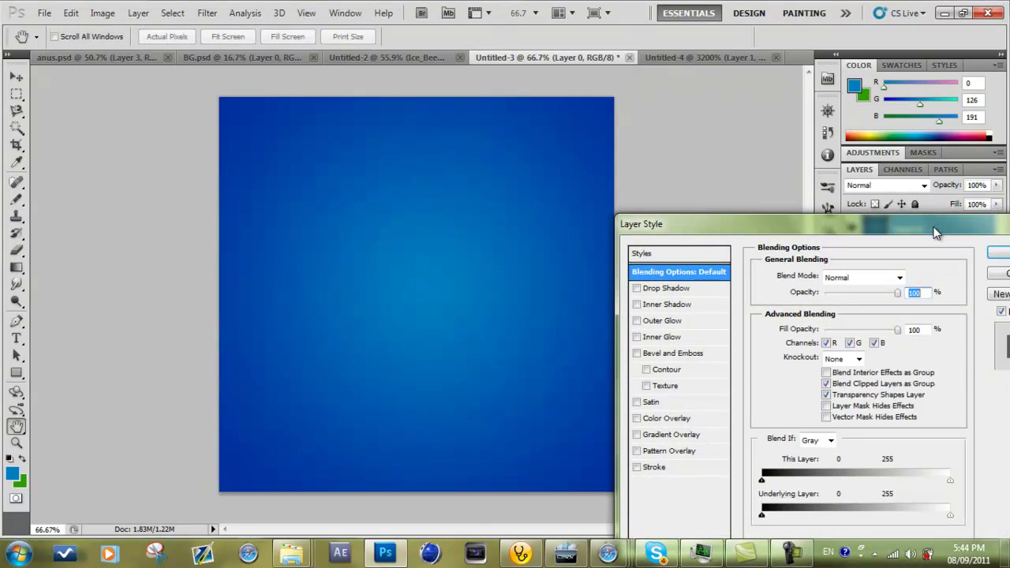
mouse_move(707, 228)
mouse_down()
mouse_move(699, 171)
mouse_move(720, 111)
mouse_up()
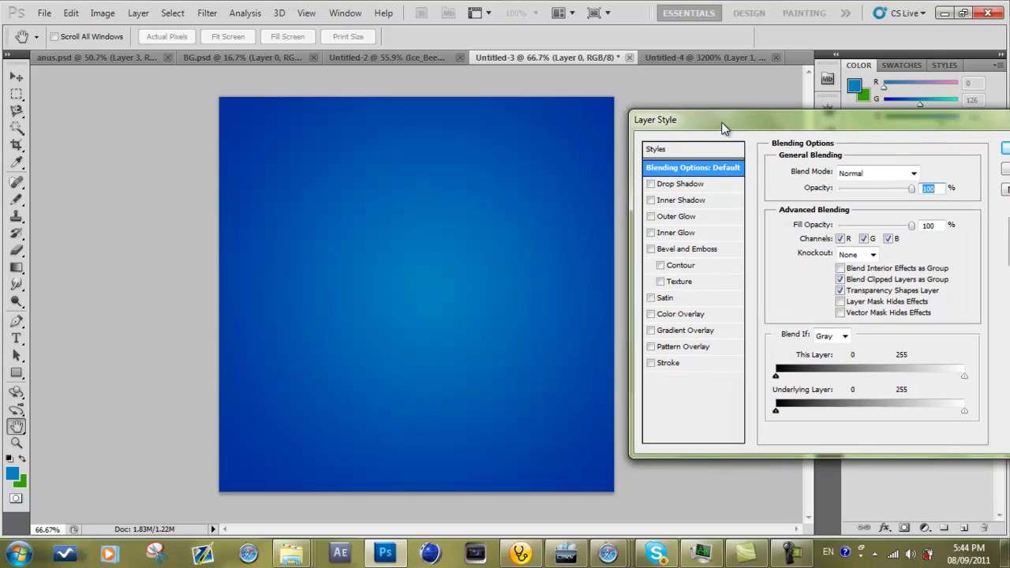
click(650, 347)
click(685, 347)
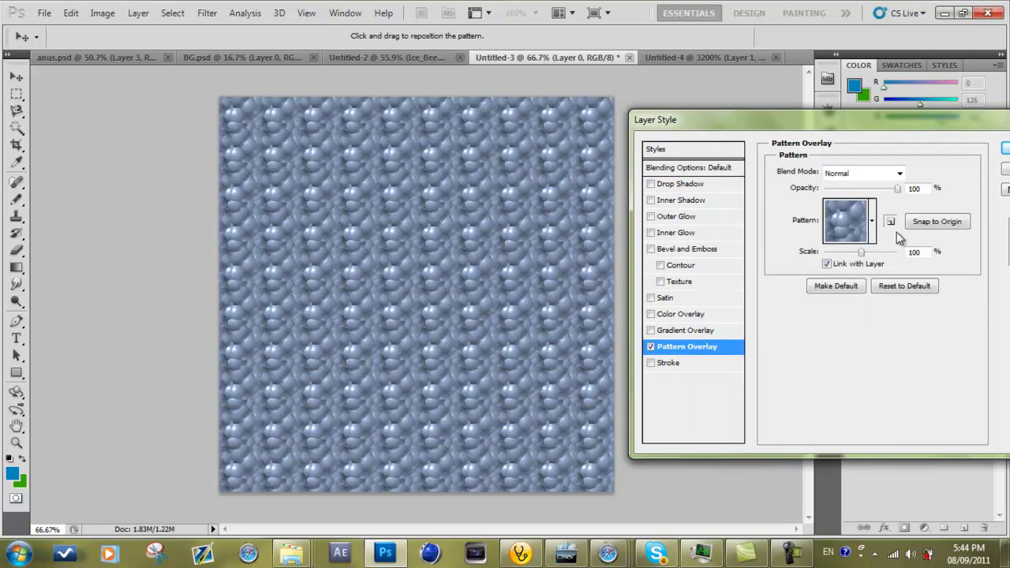
click(872, 229)
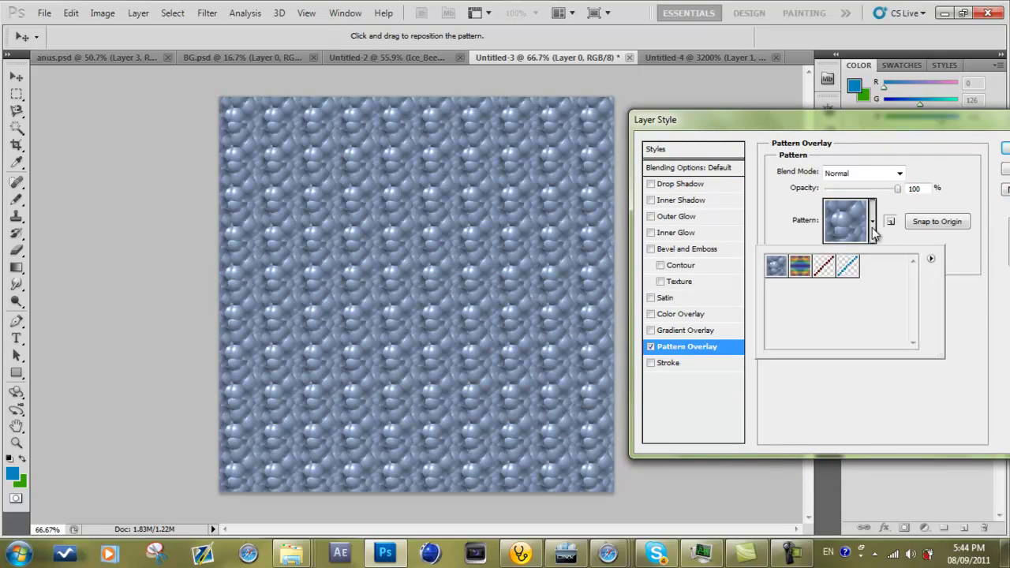
click(849, 267)
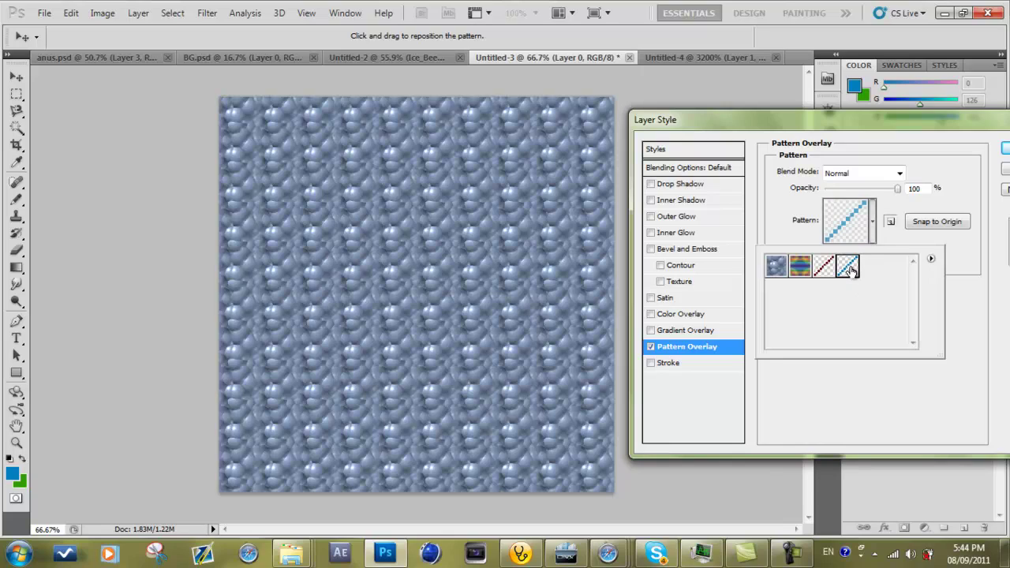
click(834, 238)
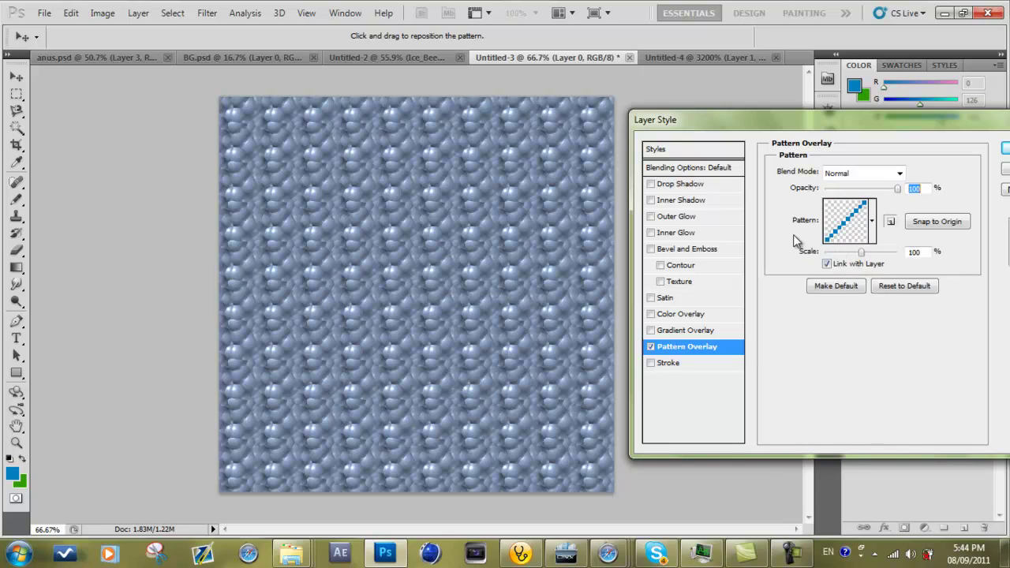
mouse_move(869, 129)
mouse_down()
mouse_move(865, 161)
mouse_move(866, 152)
mouse_up()
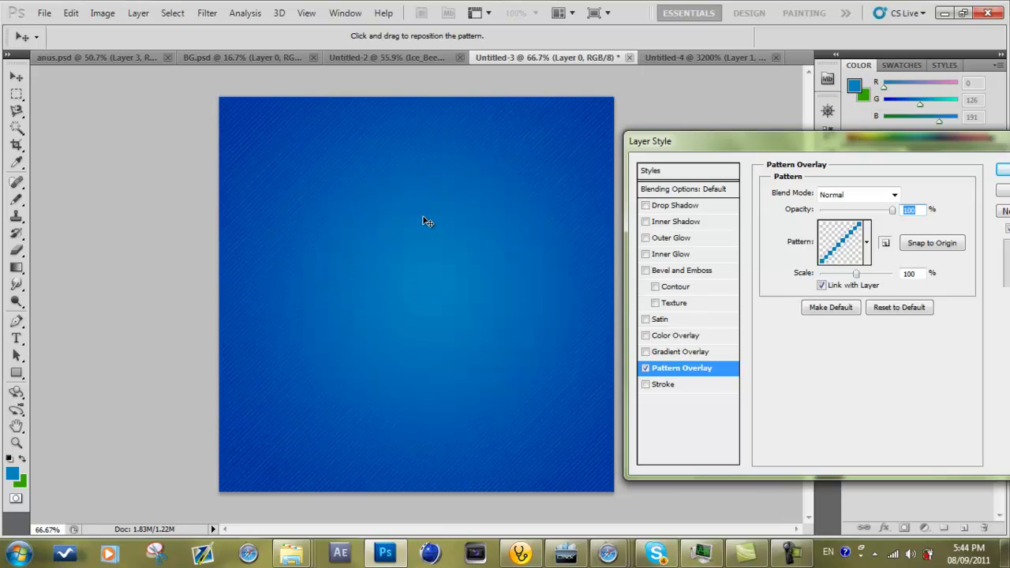
click(1003, 171)
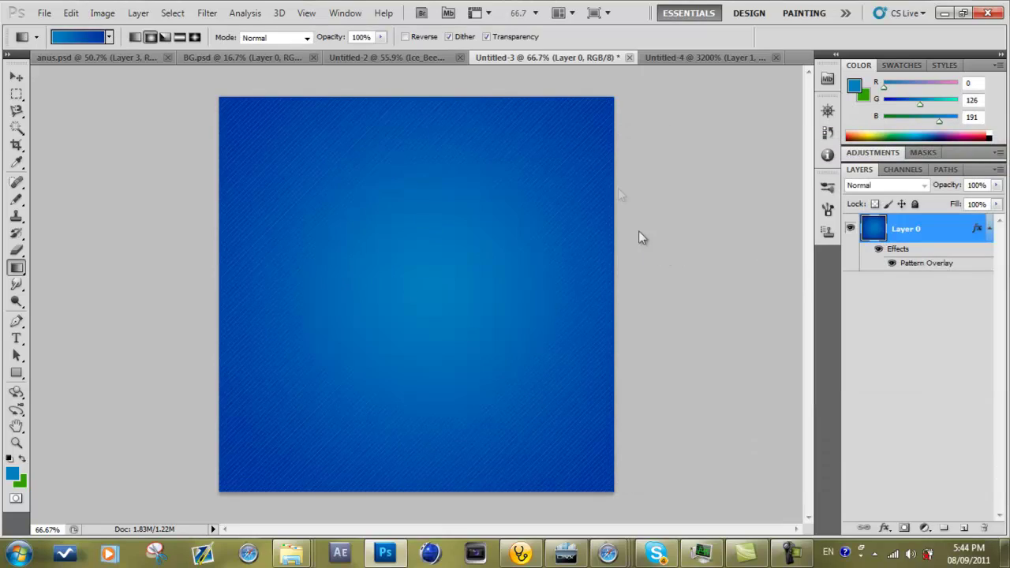